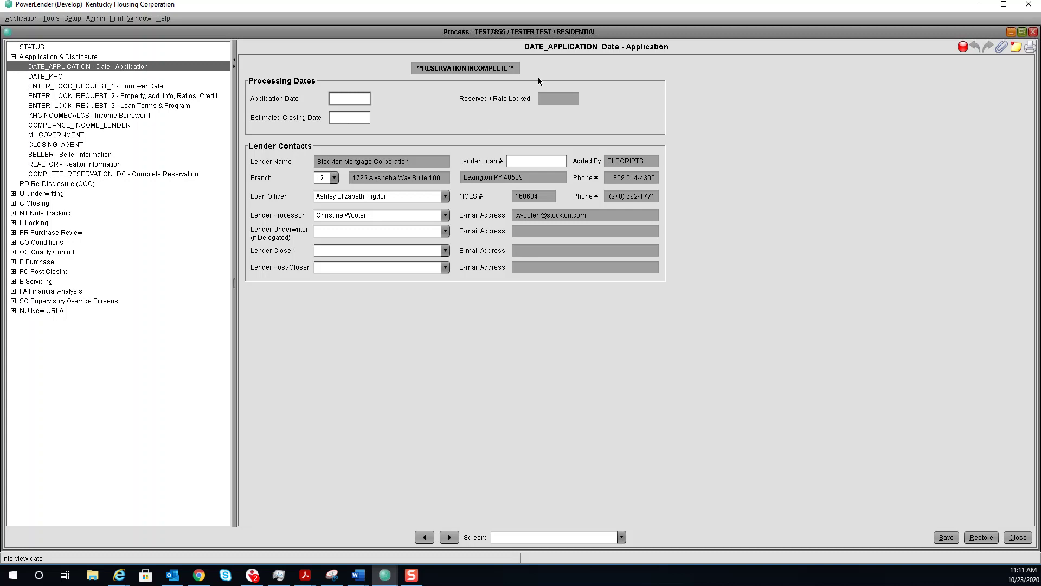
Step: Fill the Application Date field with 10/23/2020
type("10232020")
key("Tab")
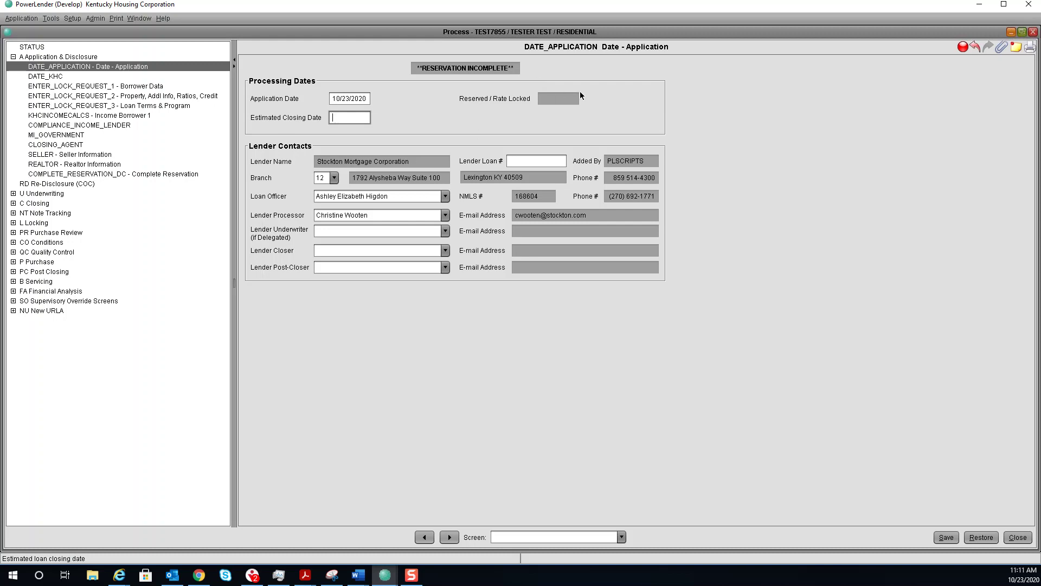
Step: Enter the lender loan number and select branch 13 from the Branch list
left_click(526, 159)
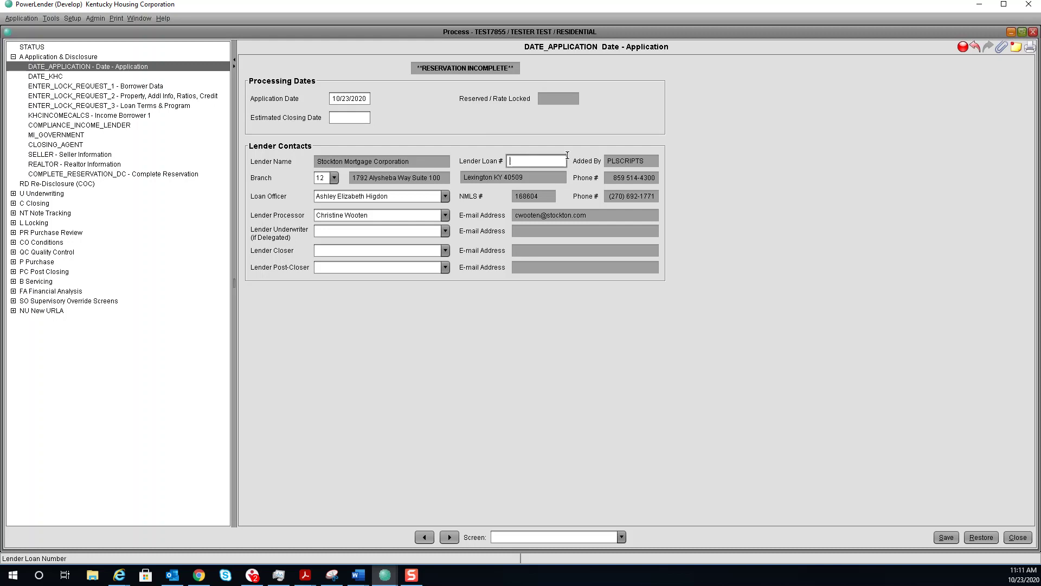
type("123456")
double_click(321, 178)
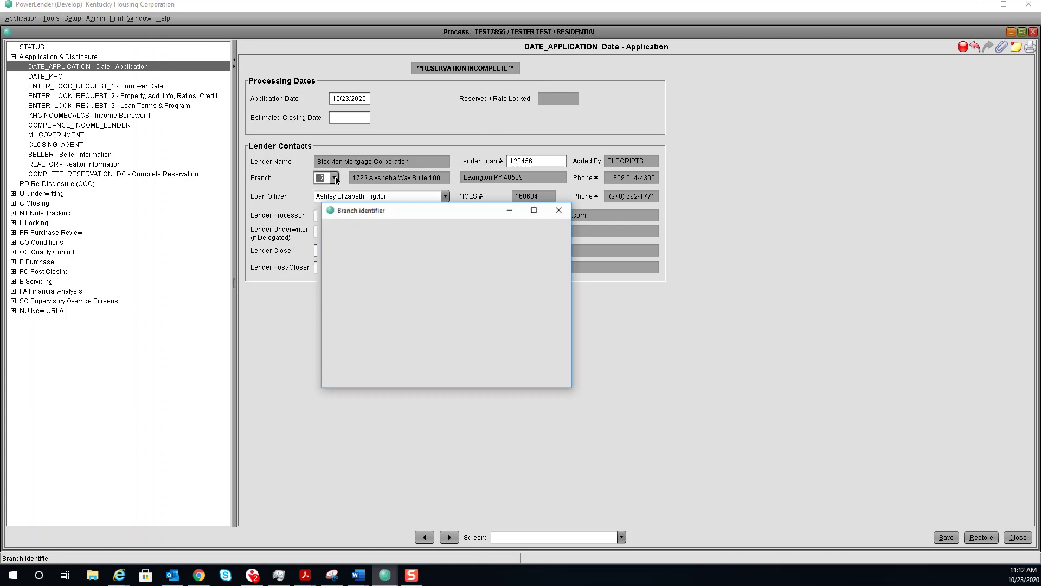
double_click(343, 254)
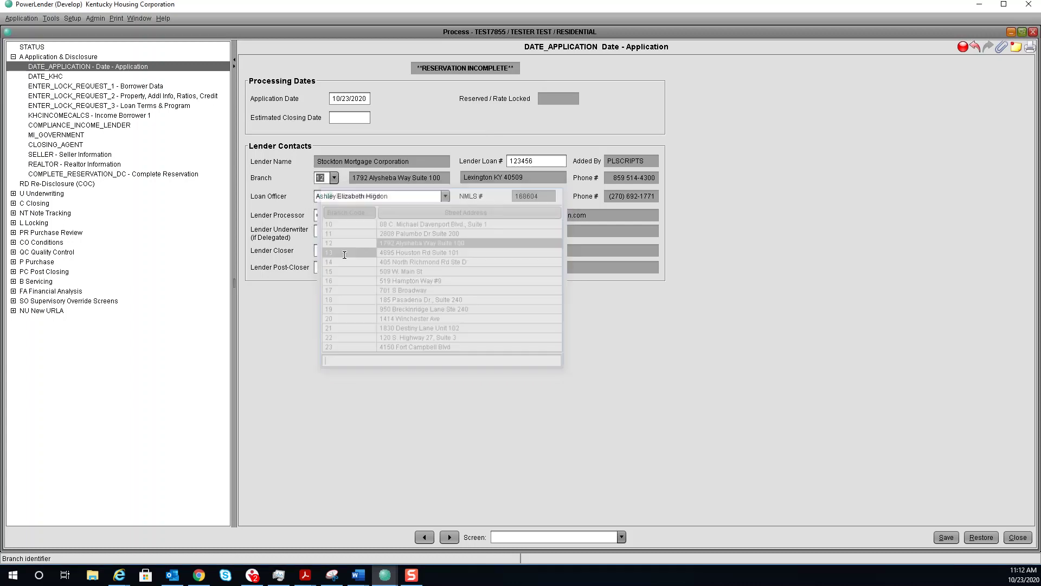
key("Tab")
Step: Assign a different loan officer and a different lender processor from their dropdowns
left_click(444, 198)
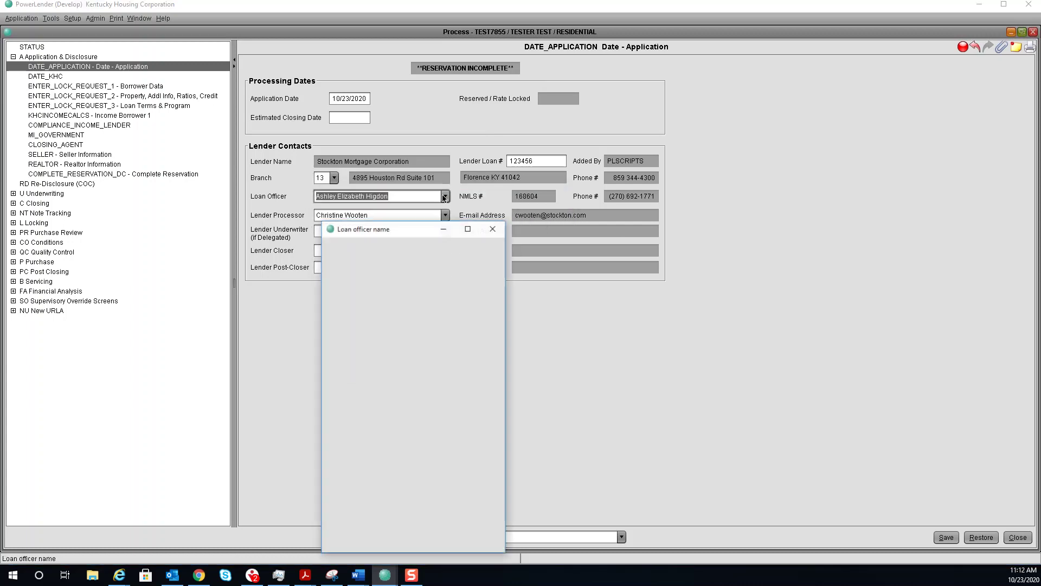
left_click(371, 271)
double_click(371, 271)
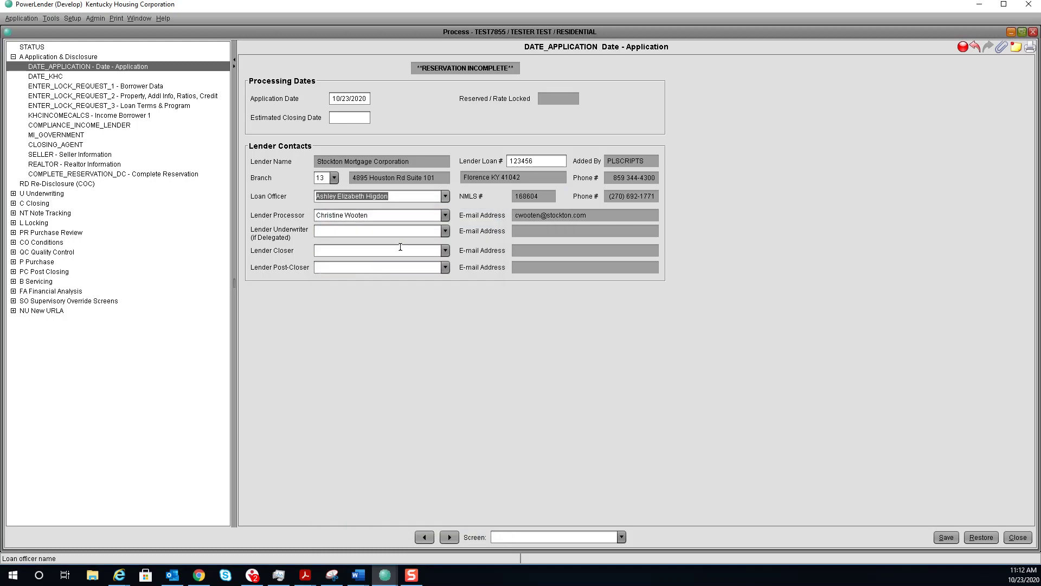
key("Tab")
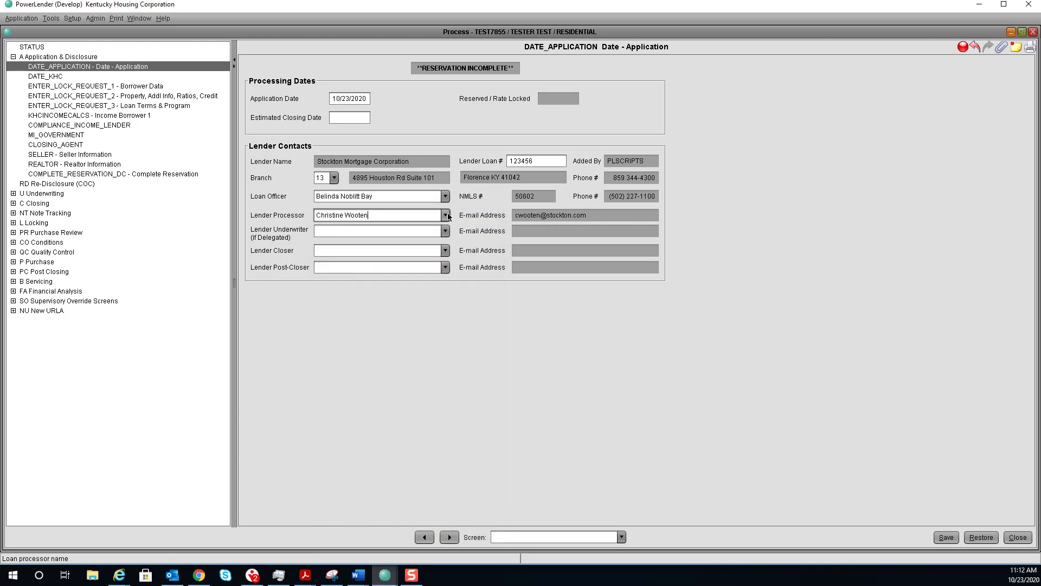
left_click(445, 215)
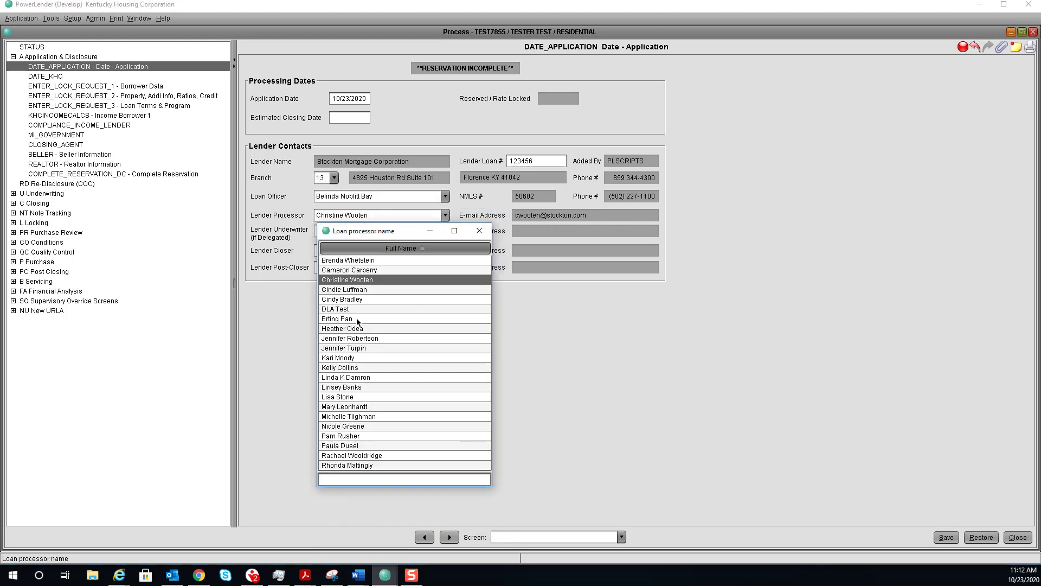
double_click(360, 319)
key("Tab")
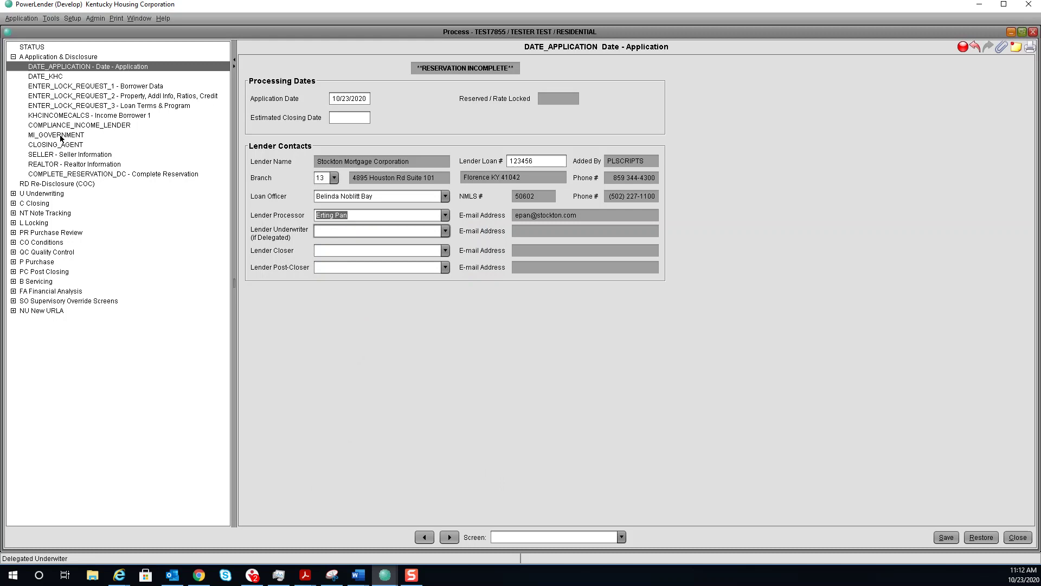
Step: Review ENTER_LOCK_REQUEST_1 borrower data, then open ENTER_LOCK_REQUEST_2 Property, Addl Info, Ratios, Credit
left_click(108, 86)
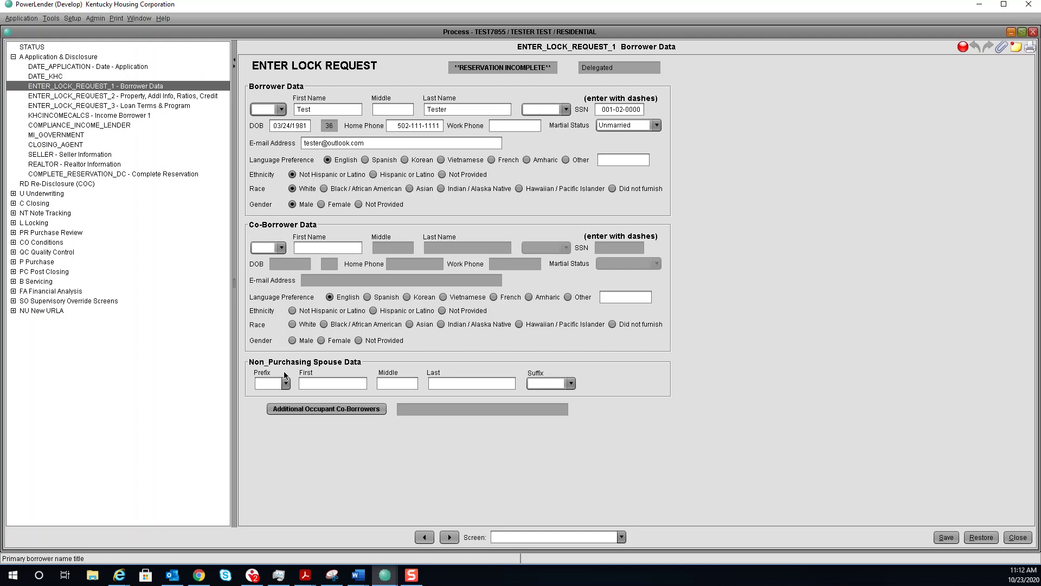
left_click(129, 98)
Step: Enter 1 household member, 40,000 qualifying annual income and 50,000 compliance annual income
left_click(334, 95)
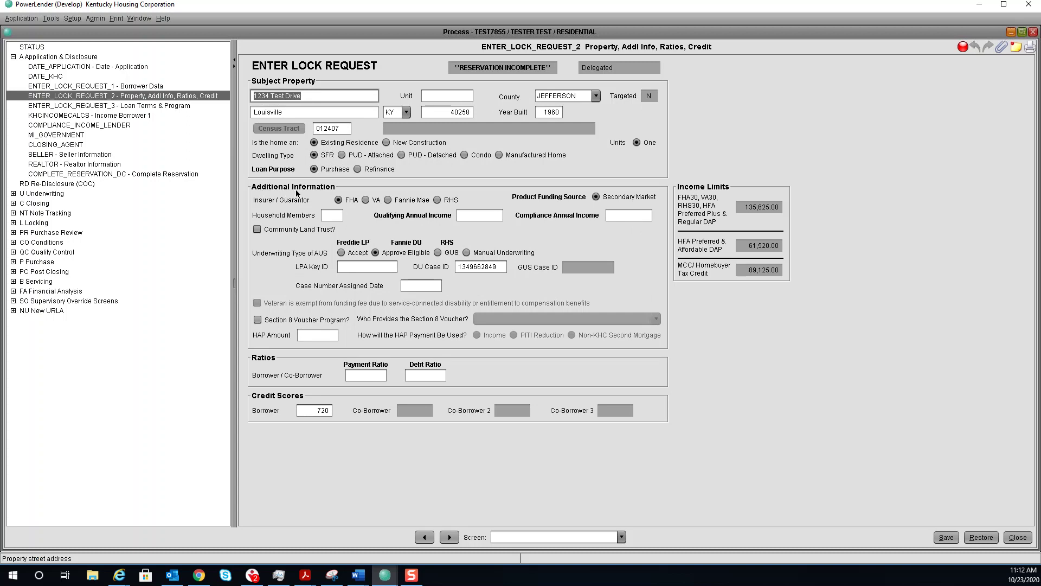
left_click(339, 210)
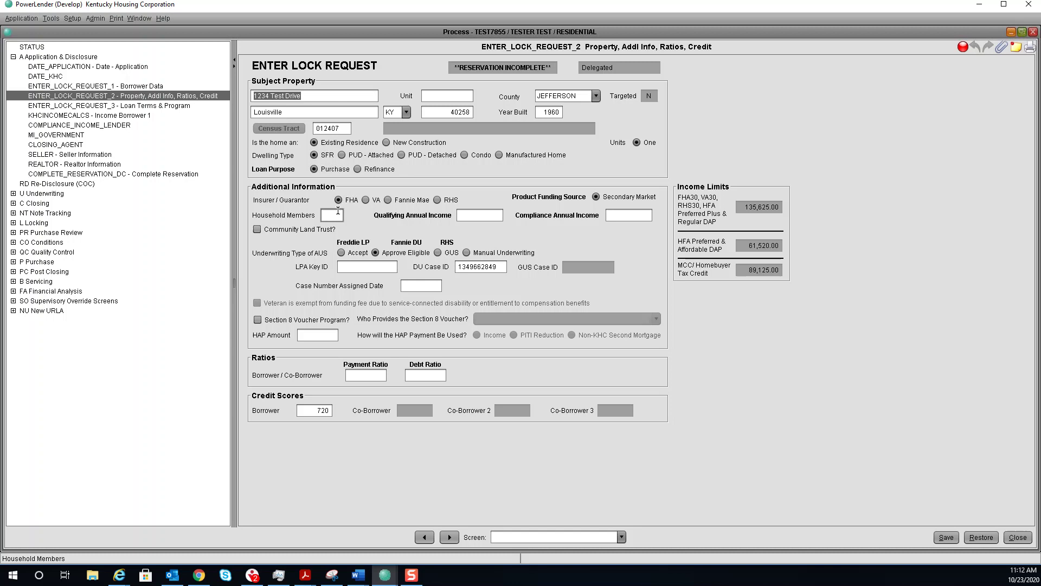
type("1")
left_click(484, 217)
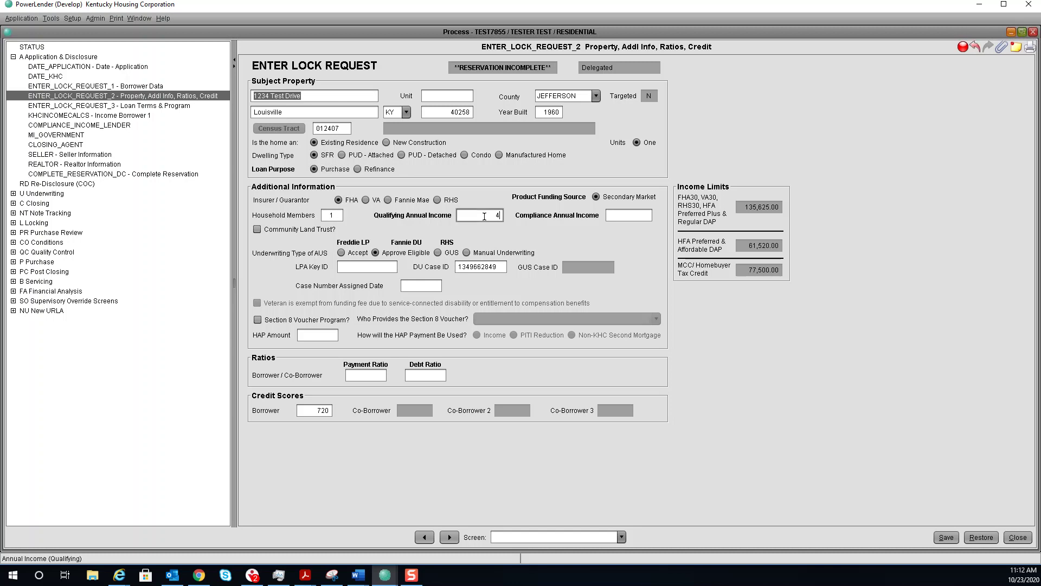
type("40,000")
key("Tab")
type("50,000")
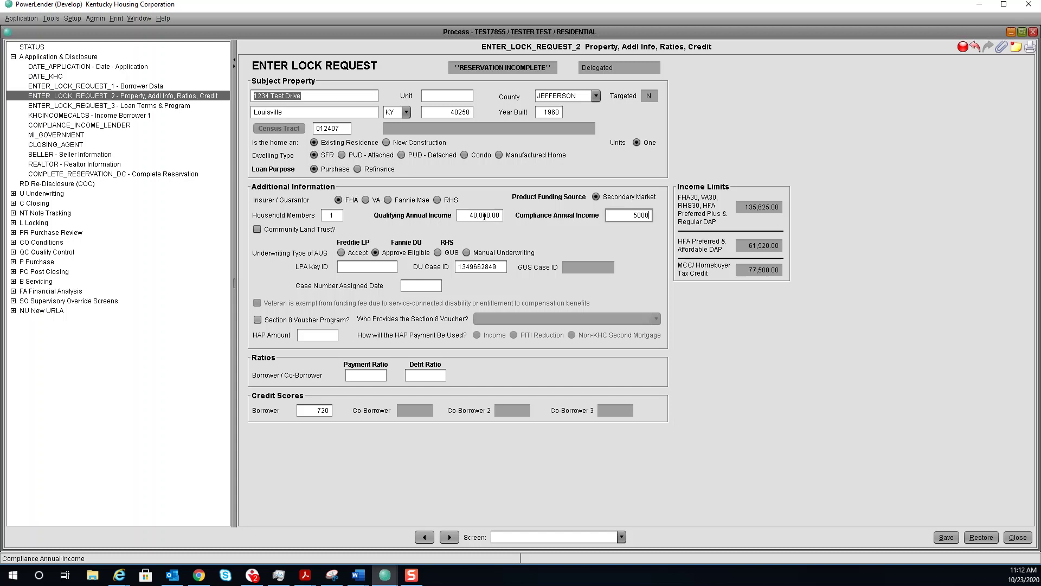
key("Tab")
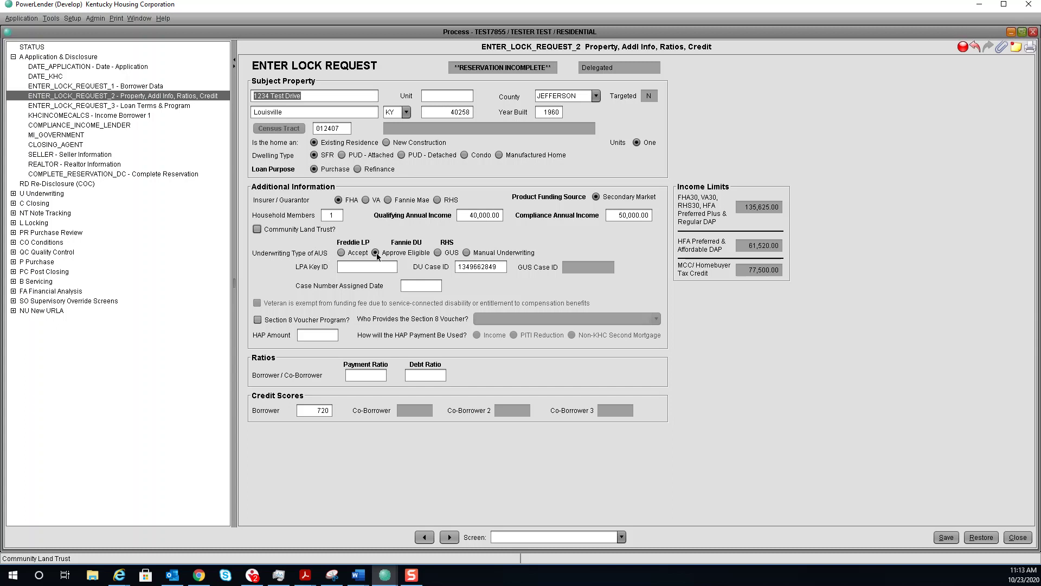
left_click_drag(457, 266, 505, 266)
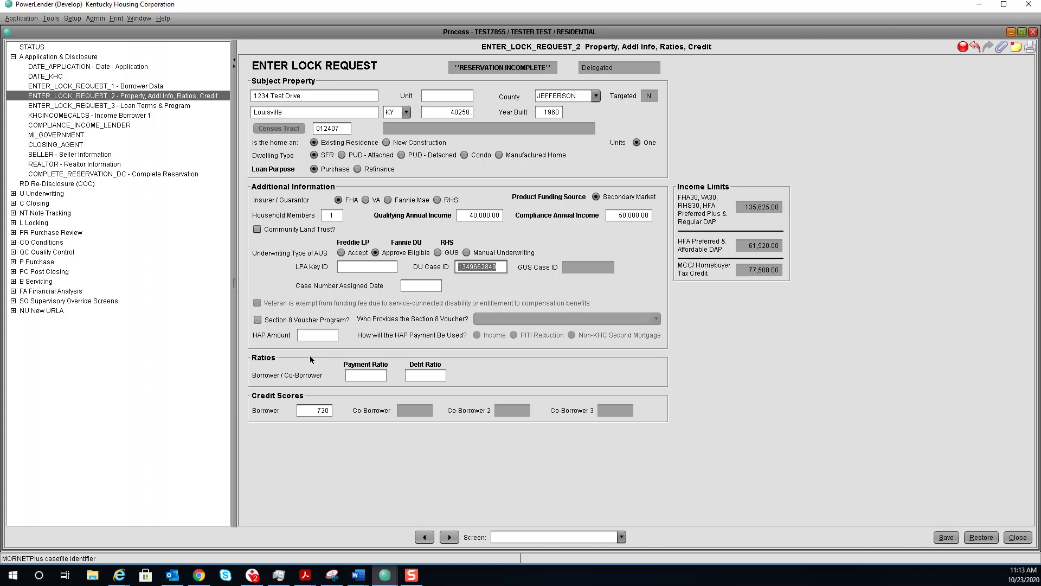
Step: Enter a debt ratio of 50 and change the borrower credit score from 720 to 700
left_click(360, 372)
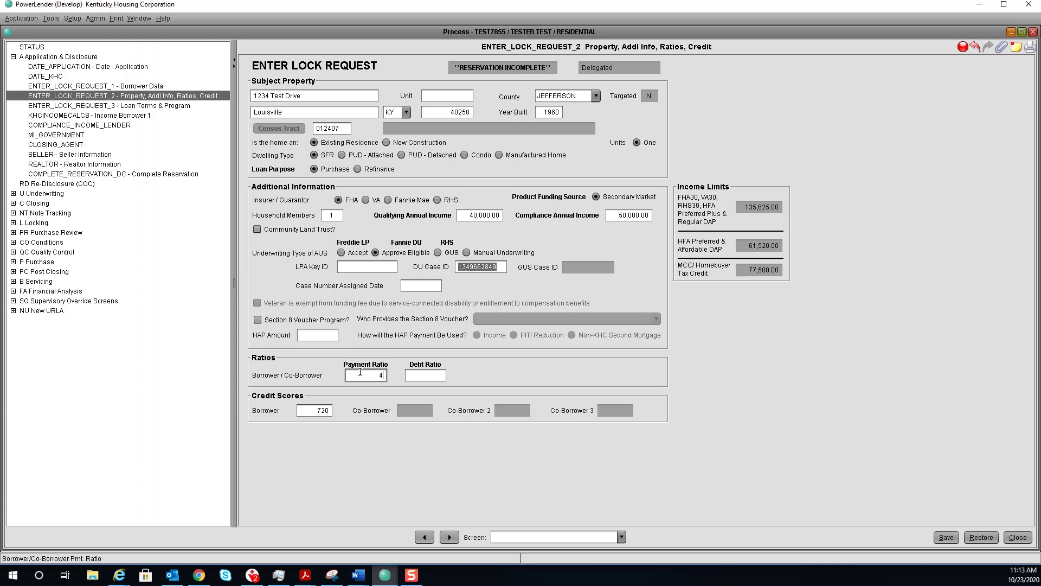
key("Tab")
type("50")
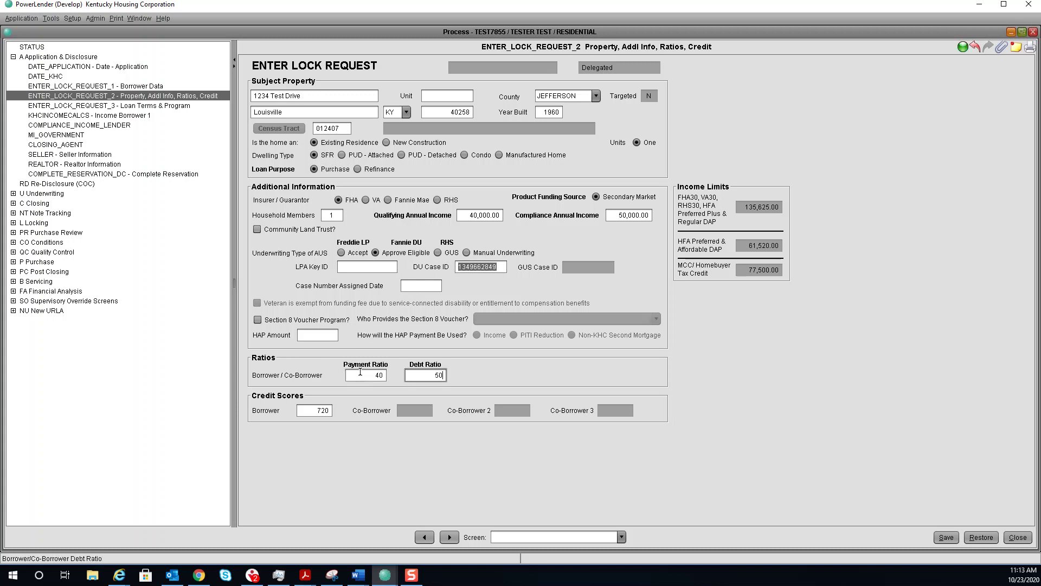
key("Tab")
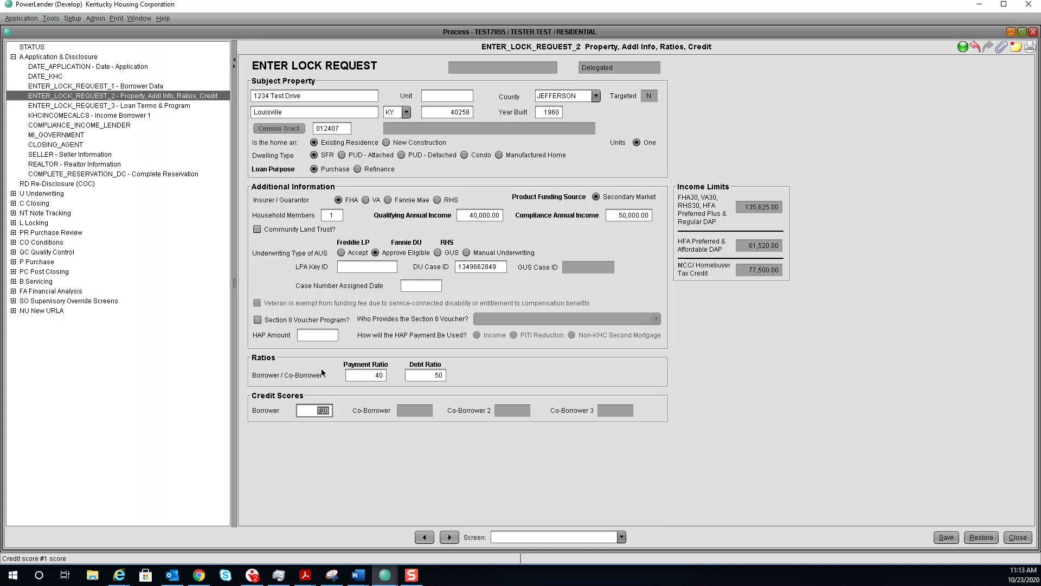
type("700")
key("Tab")
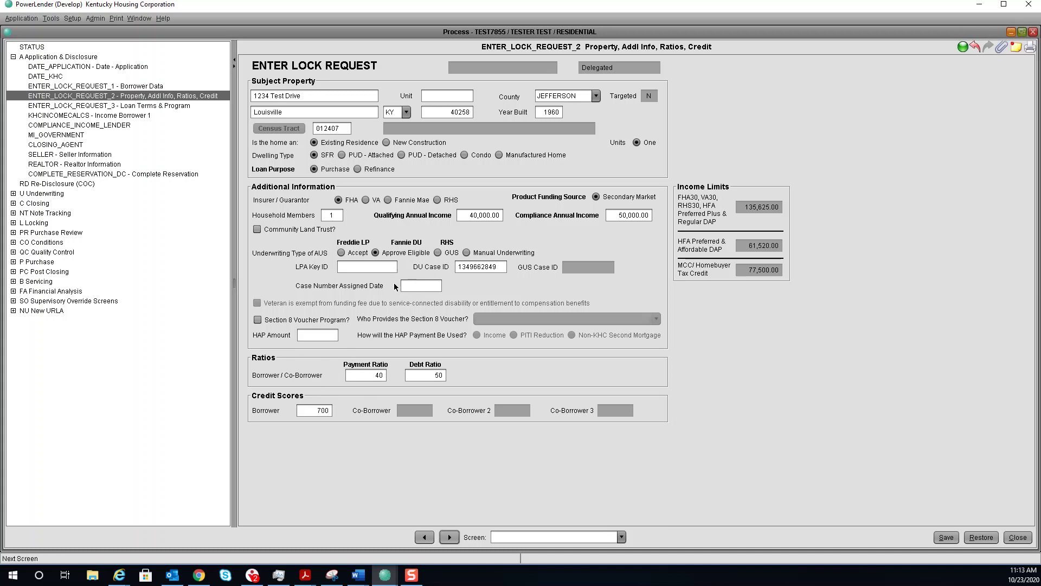
Step: On ENTER_LOCK_REQUEST_3, add a 6,000.00 KHC second mortgage and mark First Time Buyer
left_click(110, 106)
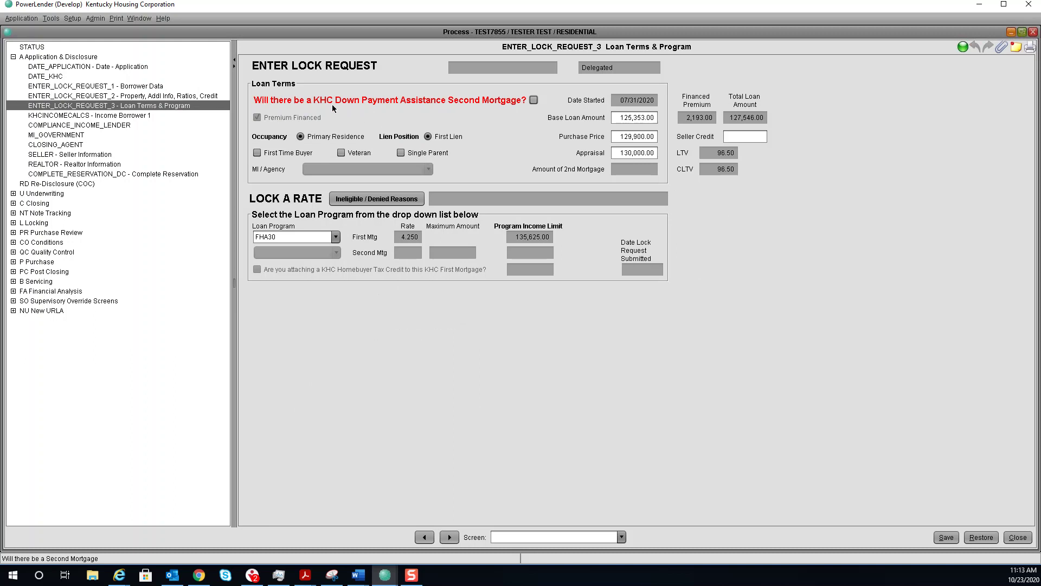
left_click(534, 99)
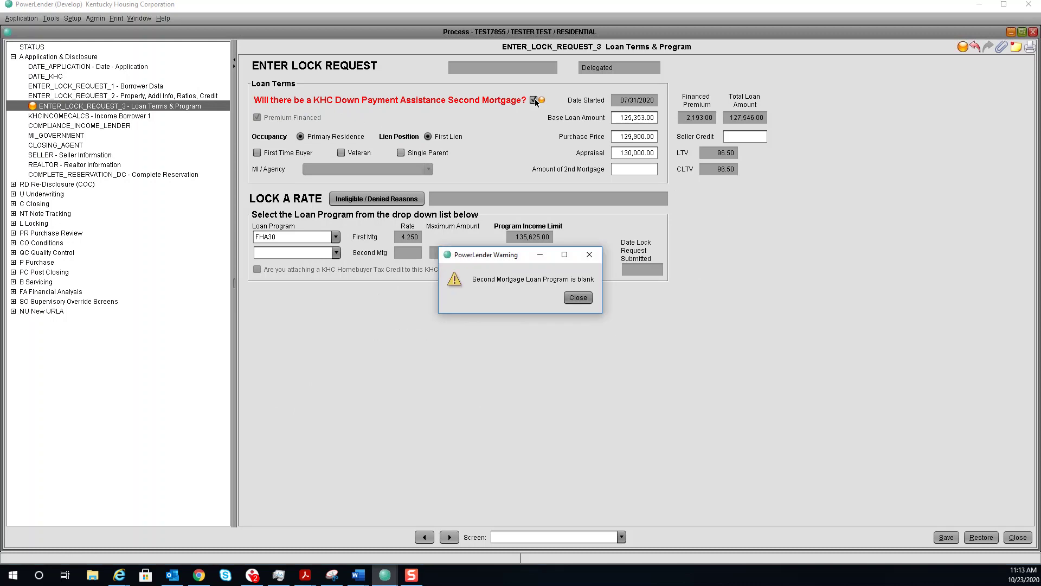
left_click(575, 296)
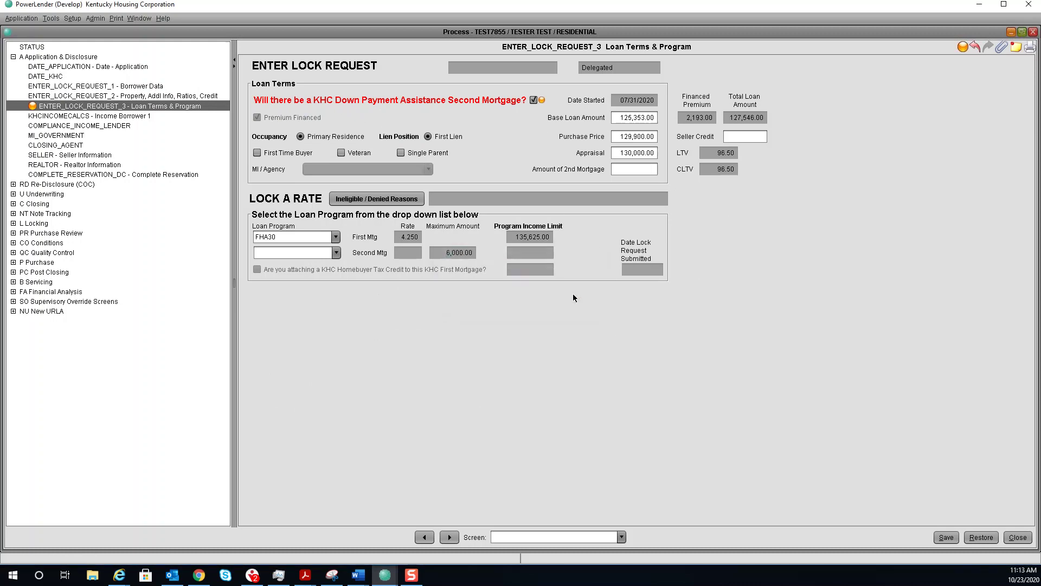
left_click(620, 173)
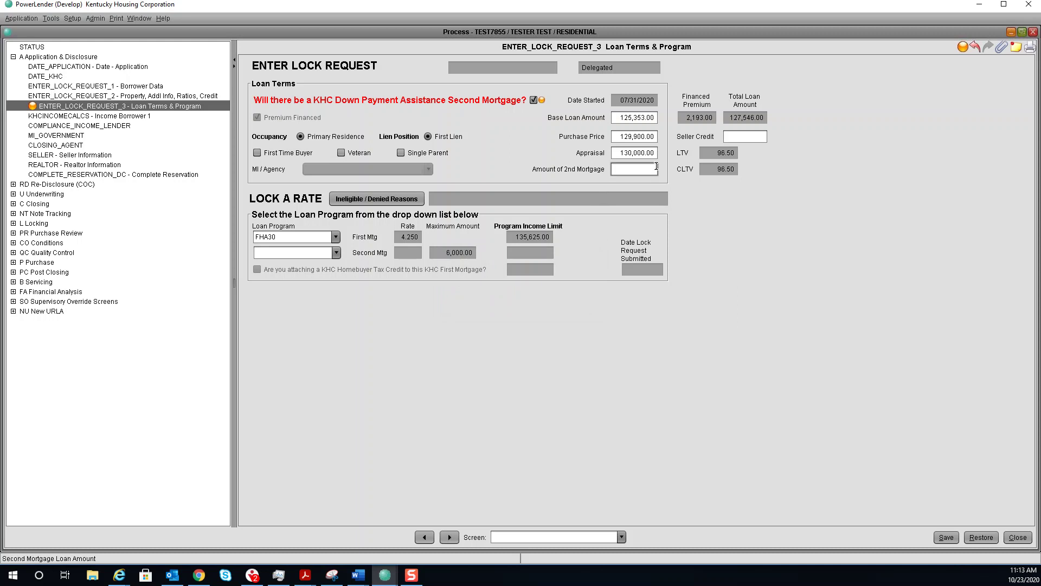
type("6000")
key("Tab")
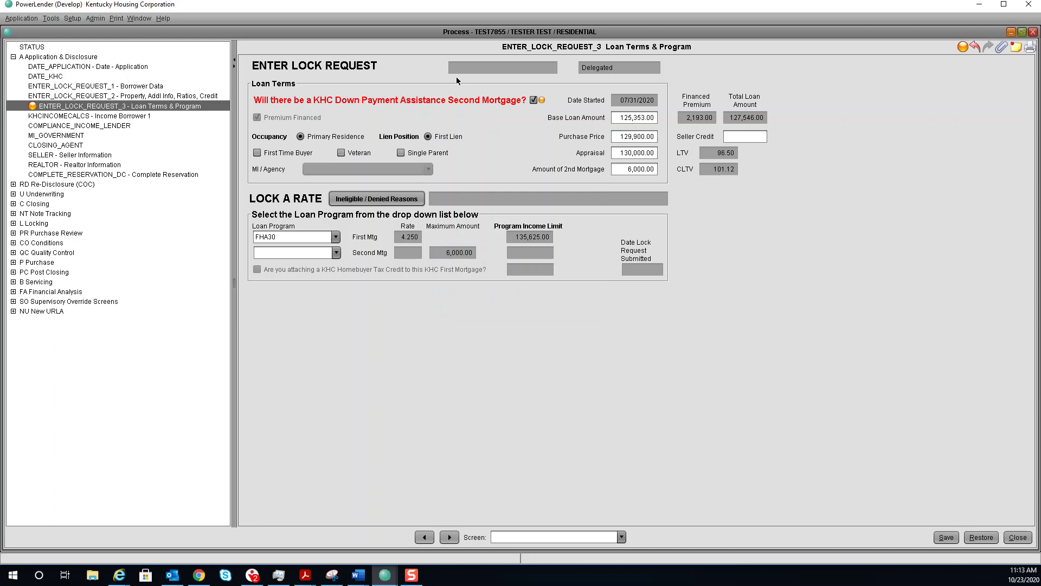
left_click(258, 155)
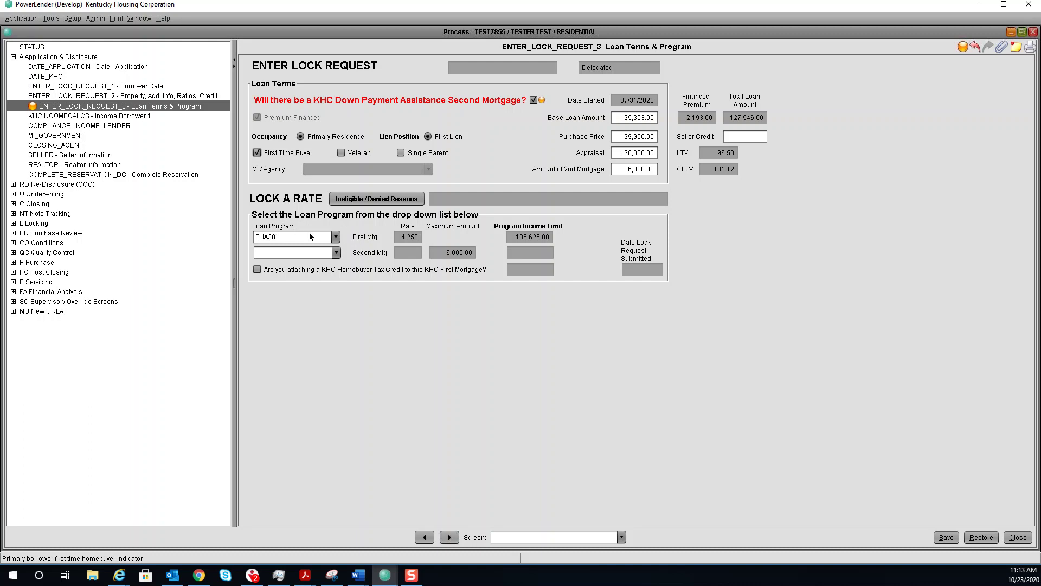
Step: Choose FHA30 as loan program and AFFORDABLE DAP as second mortgage, then tick Tax Credit
left_click(335, 237)
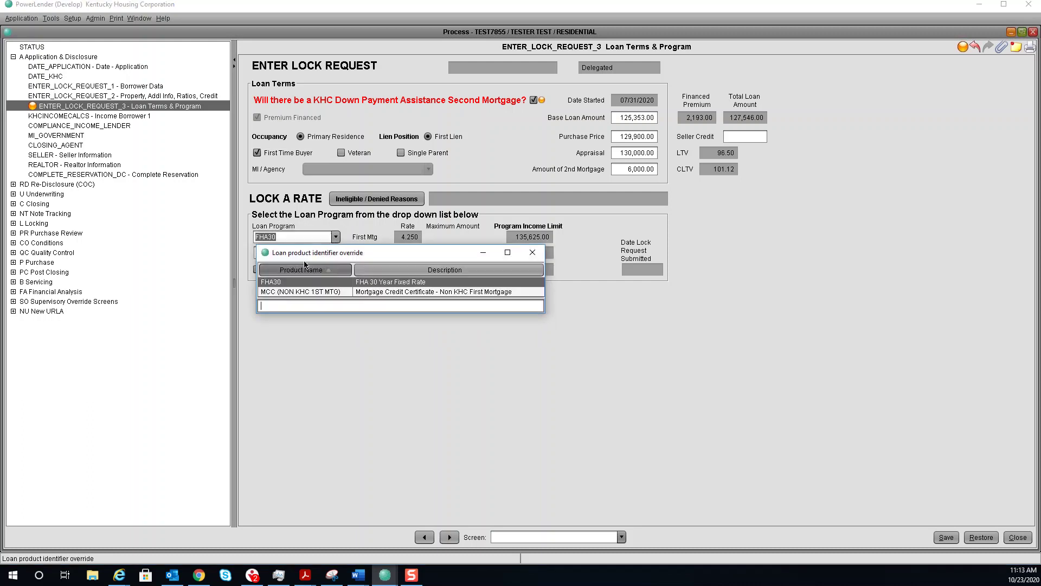
double_click(278, 283)
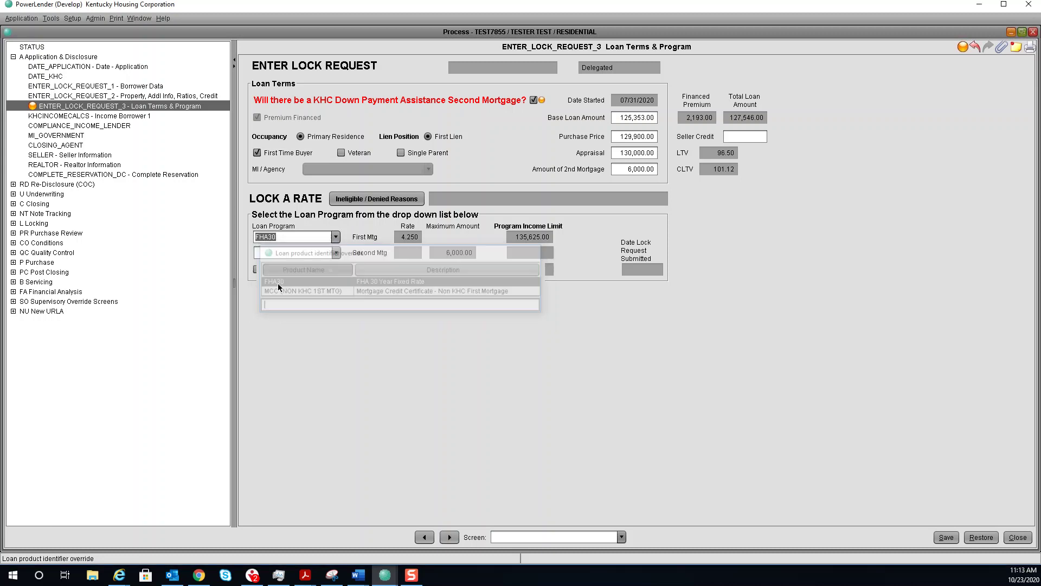
left_click(336, 252)
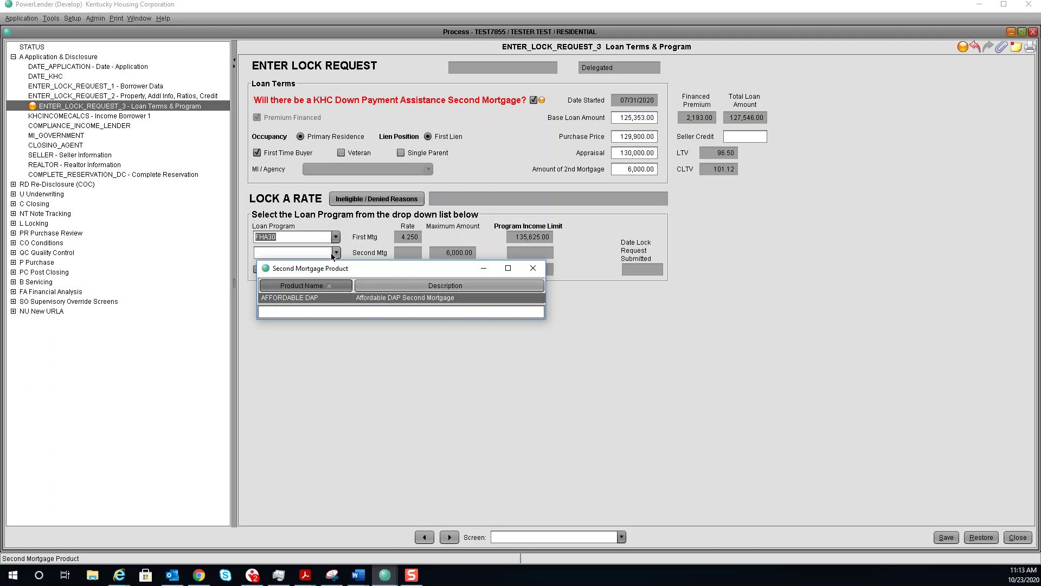
double_click(295, 297)
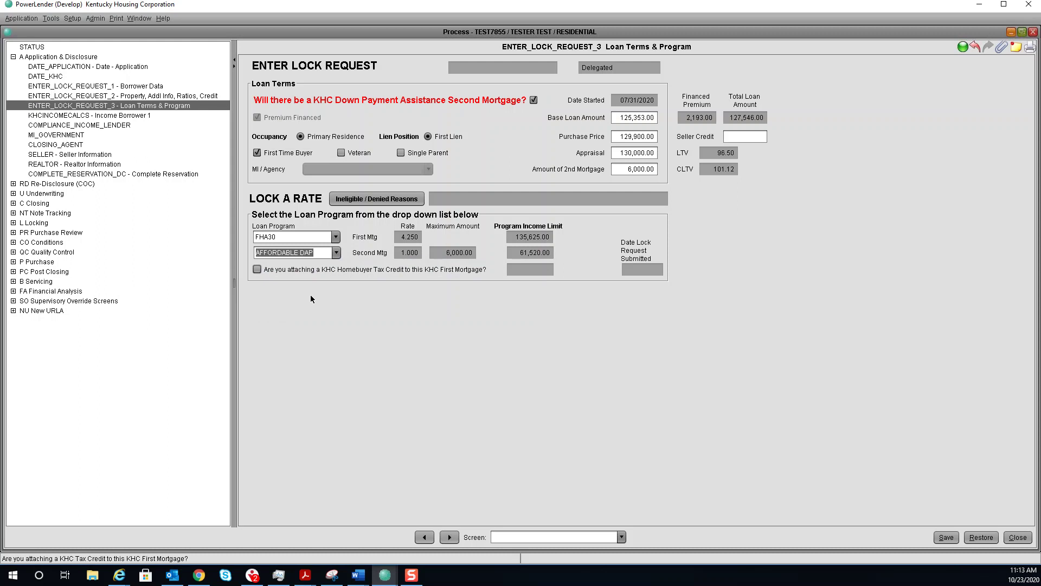
left_click(258, 269)
Step: Go through the KHCINCOMECALCS Income Borrower 1 screen to the MI_GOVERNMENT screen
left_click(61, 116)
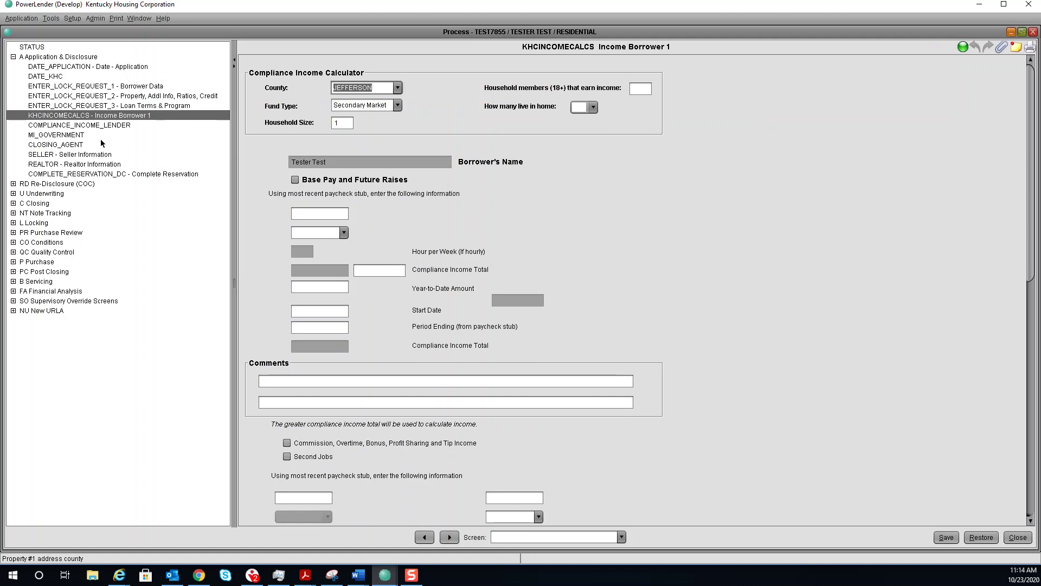
left_click(52, 136)
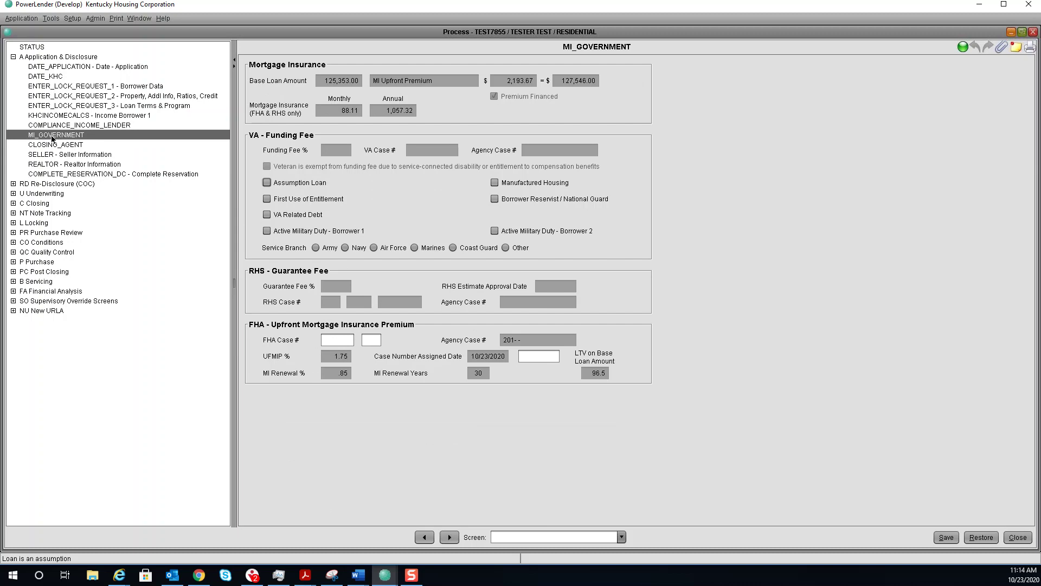
Step: Open COMPLETE_RESERVATION_DC and submit the loan lock request
left_click(48, 173)
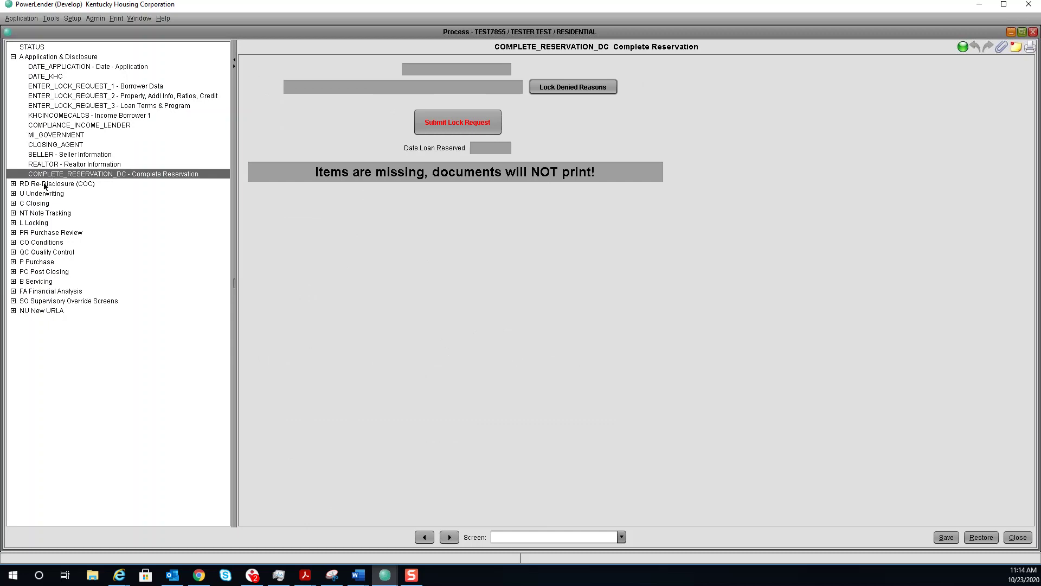
left_click(444, 118)
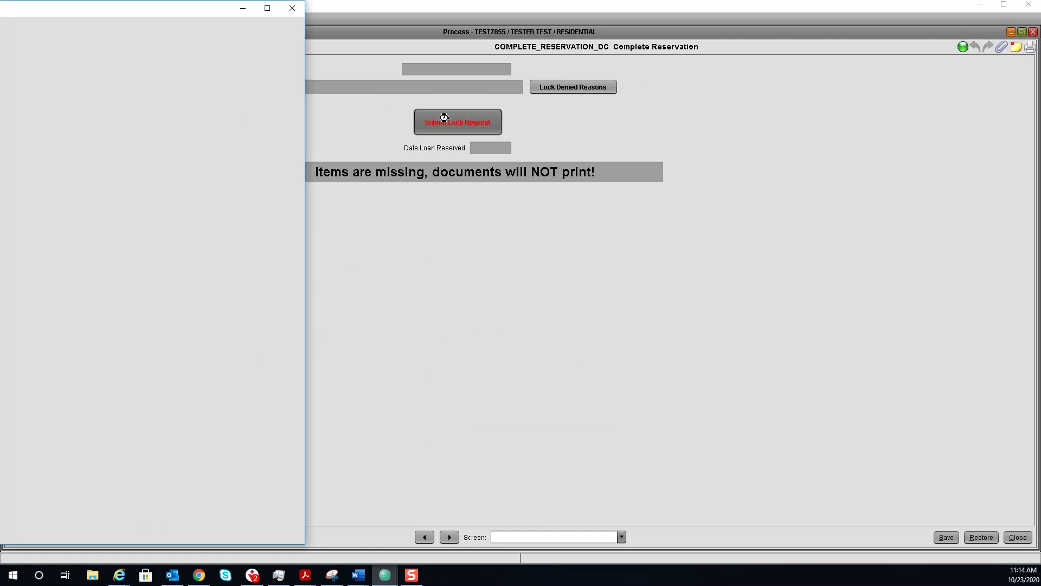